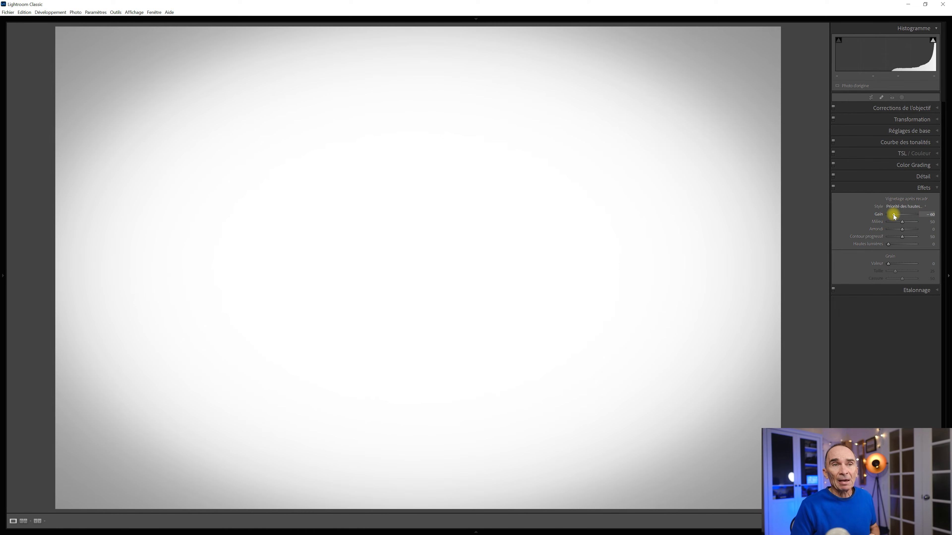
# Reset the test image's vignette amount, and try a strong darkening vignette on the pink flower photo before resetting it.
pyautogui.doubleClick(876, 215)
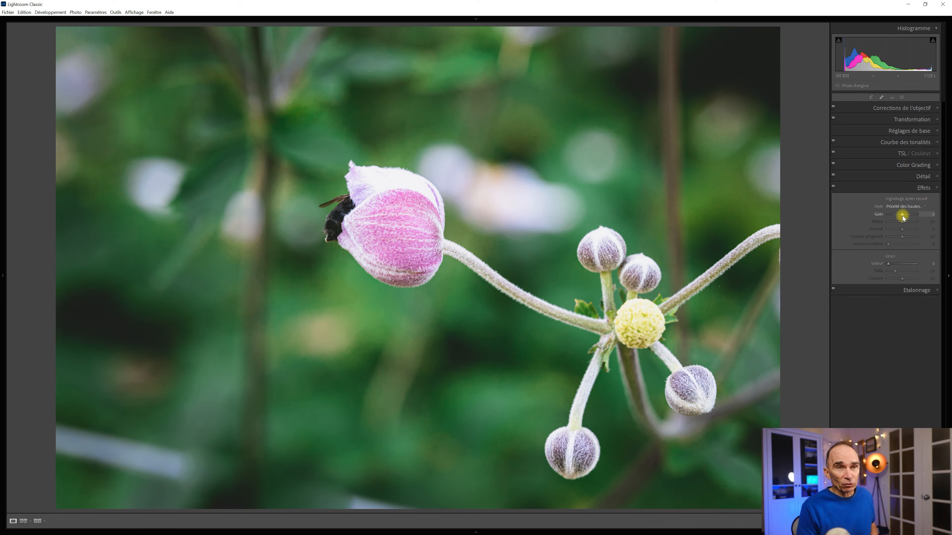
pyautogui.moveTo(902, 216); pyautogui.dragTo(893, 217)
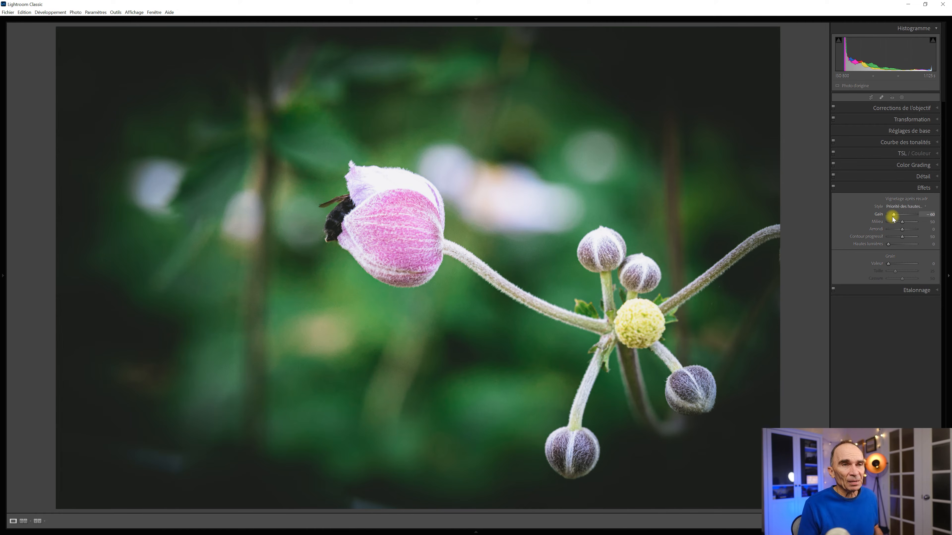
pyautogui.doubleClick(881, 215)
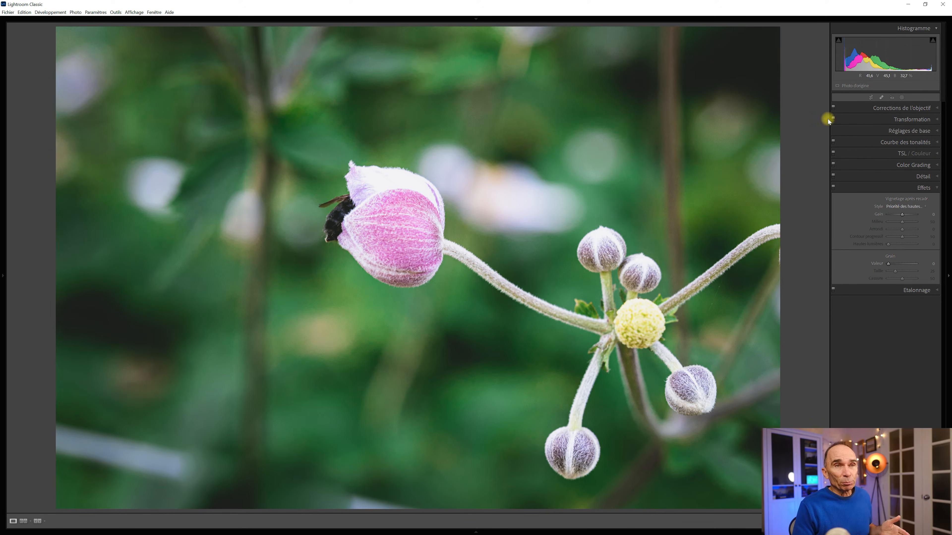
# Crop away the left side of the pink flower photo without keeping the original aspect ratio, preserving its full height.
pyautogui.click(872, 97)
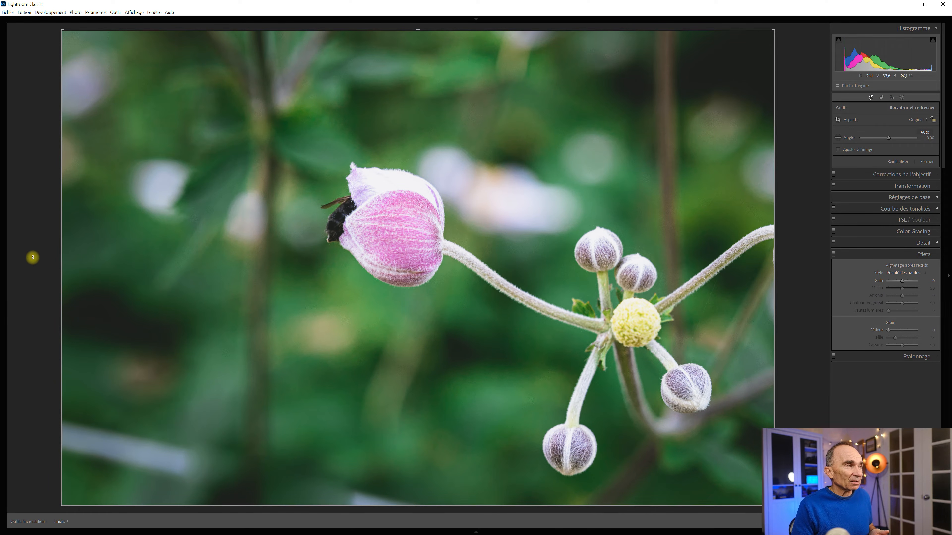
pyautogui.moveTo(61, 267); pyautogui.dragTo(158, 266)
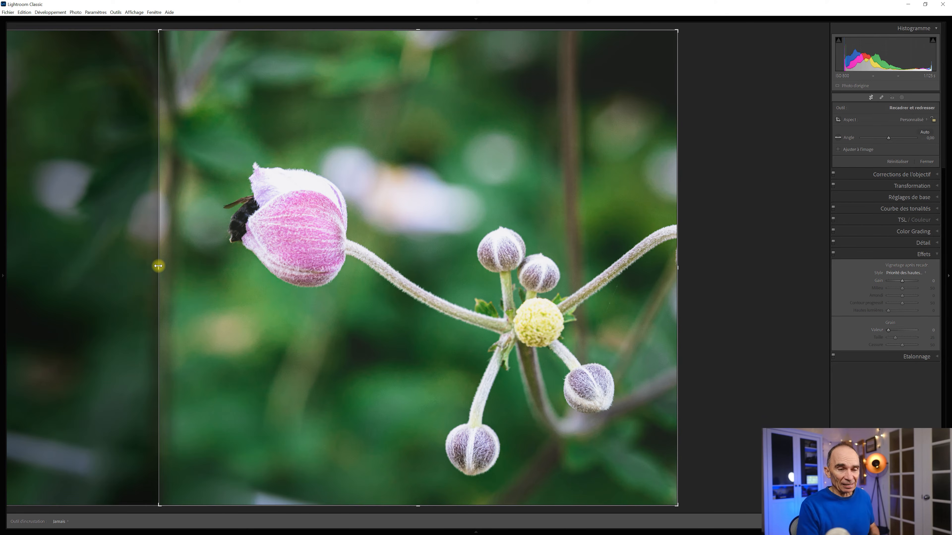
pyautogui.press('Return')
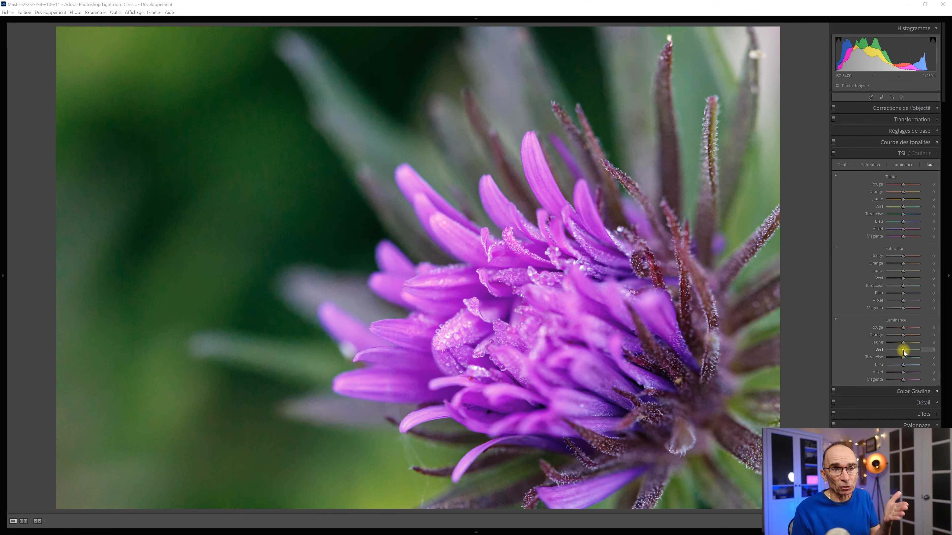
# Lower the purple flower photo's green luminance to about -47, darken the yellows slightly, and compare with the color adjustments switched off.
pyautogui.moveTo(897, 353); pyautogui.dragTo(896, 353)
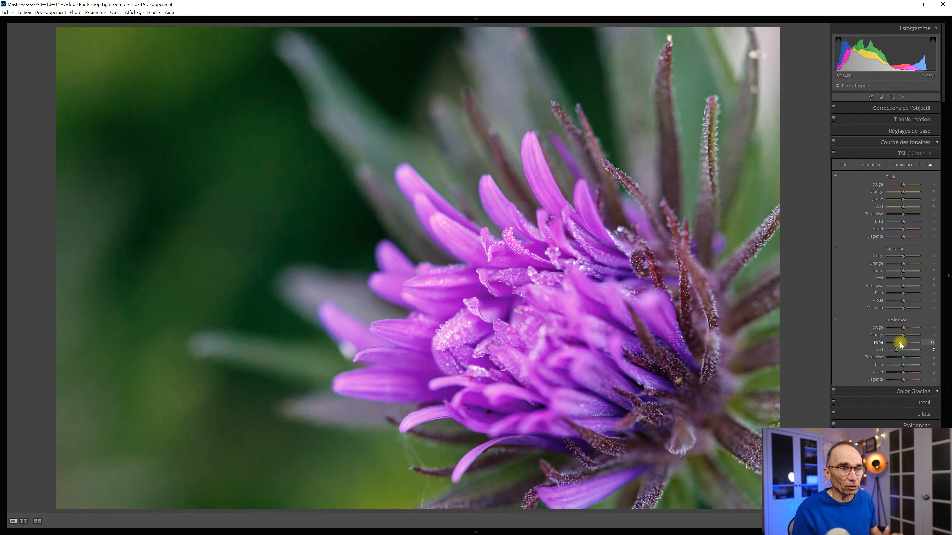
pyautogui.click(834, 154)
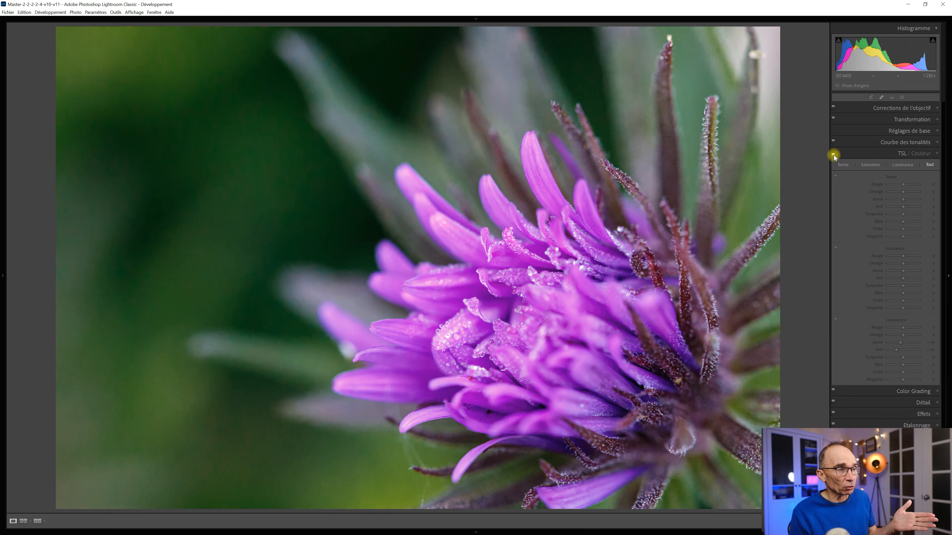
pyautogui.click(833, 154)
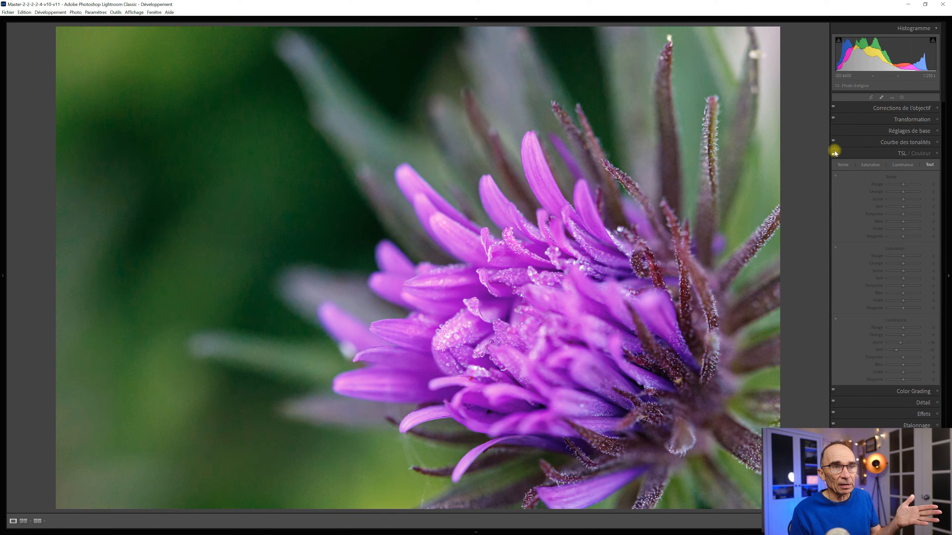
pyautogui.click(833, 153)
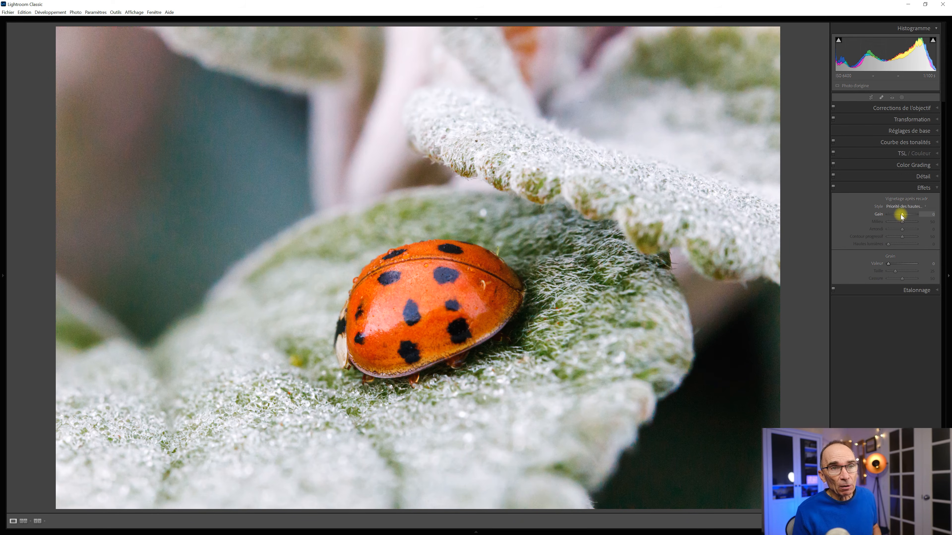
# Try a vignette on the ladybug photo, and darken its upper-right corner with a linear gradient mask at about -0.63 exposure instead.
pyautogui.moveTo(902, 215); pyautogui.dragTo(897, 216)
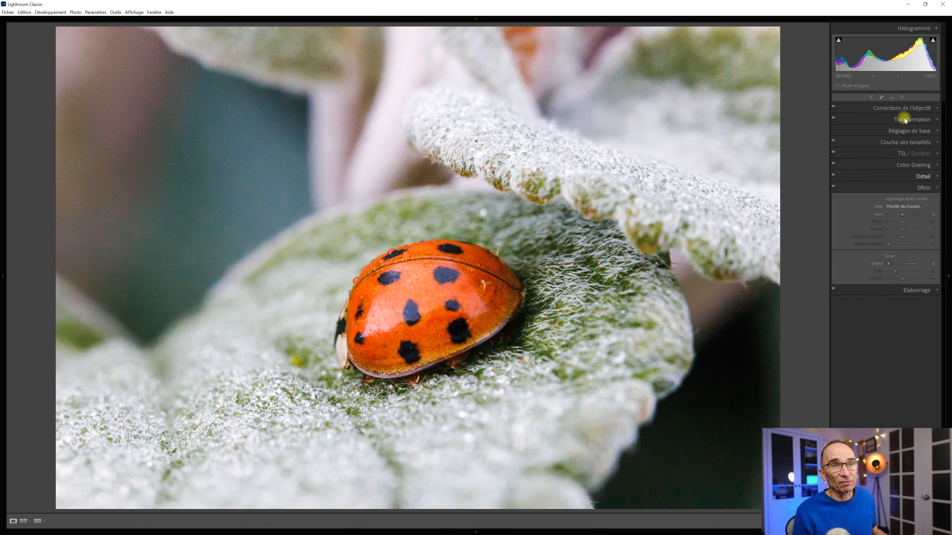
pyautogui.click(902, 98)
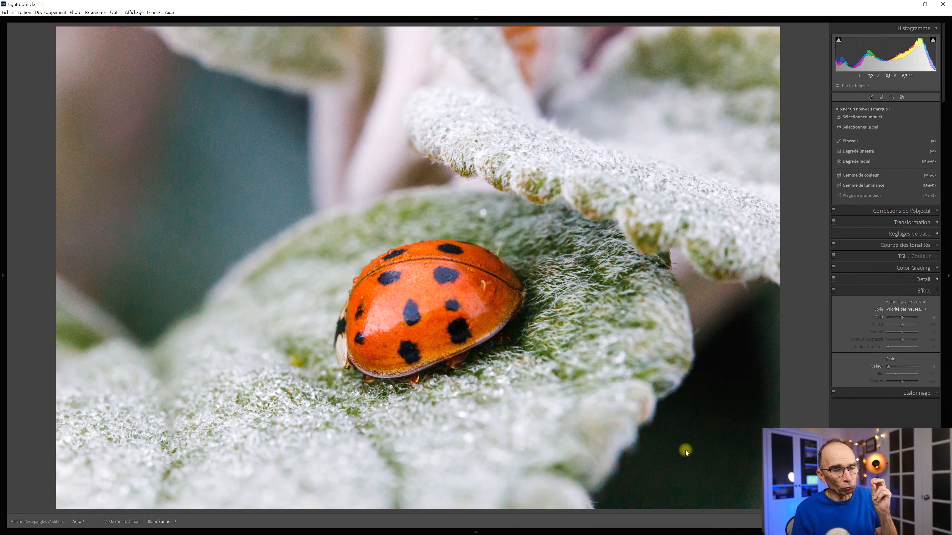
pyautogui.click(858, 151)
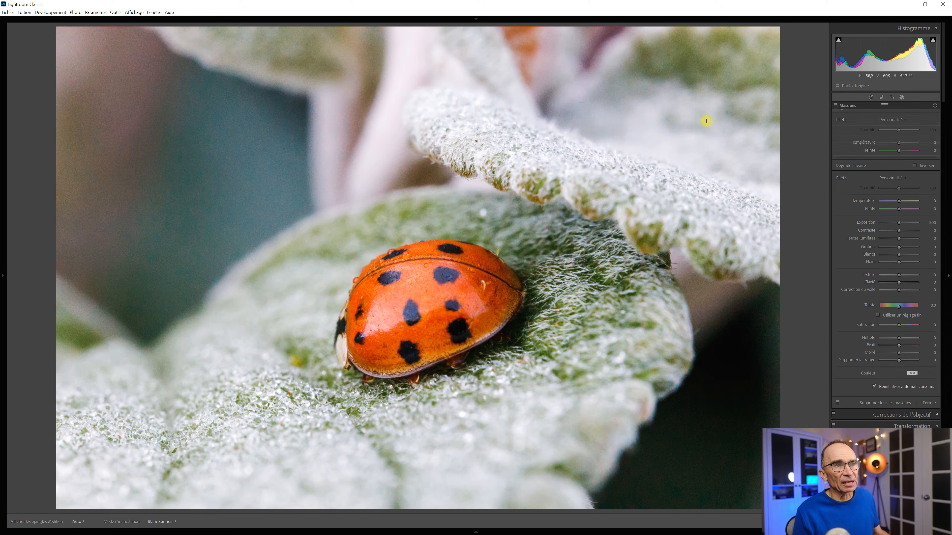
pyautogui.moveTo(674, 111); pyautogui.dragTo(647, 142)
pyautogui.moveTo(623, 177); pyautogui.dragTo(627, 212)
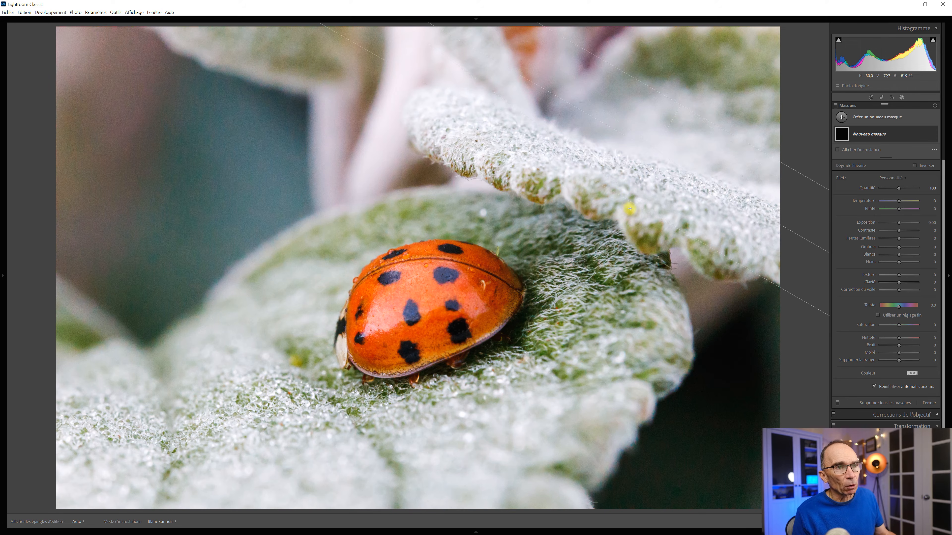
pyautogui.moveTo(894, 224); pyautogui.dragTo(895, 221)
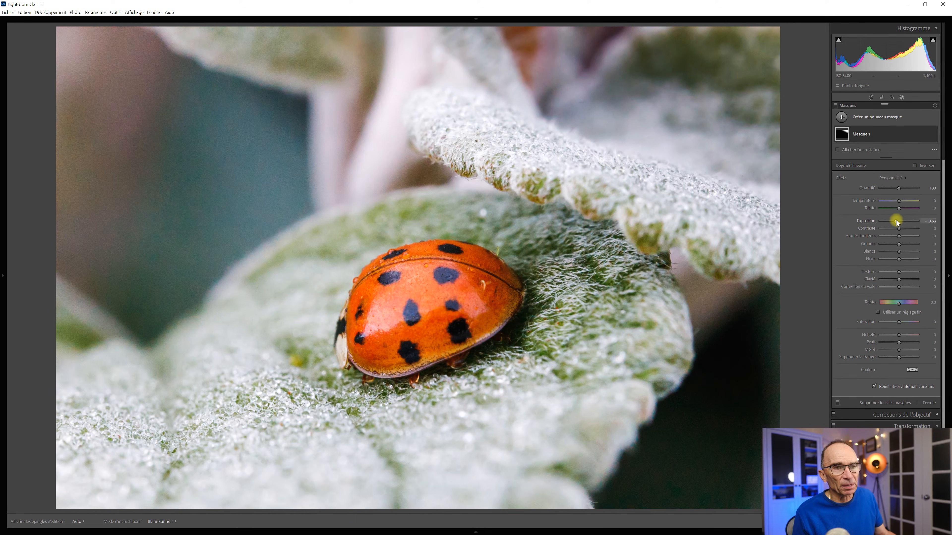
# Add a second linear gradient mask from the ladybug photo's upper-left corner toward the ladybug and lower its exposure.
pyautogui.click(841, 117)
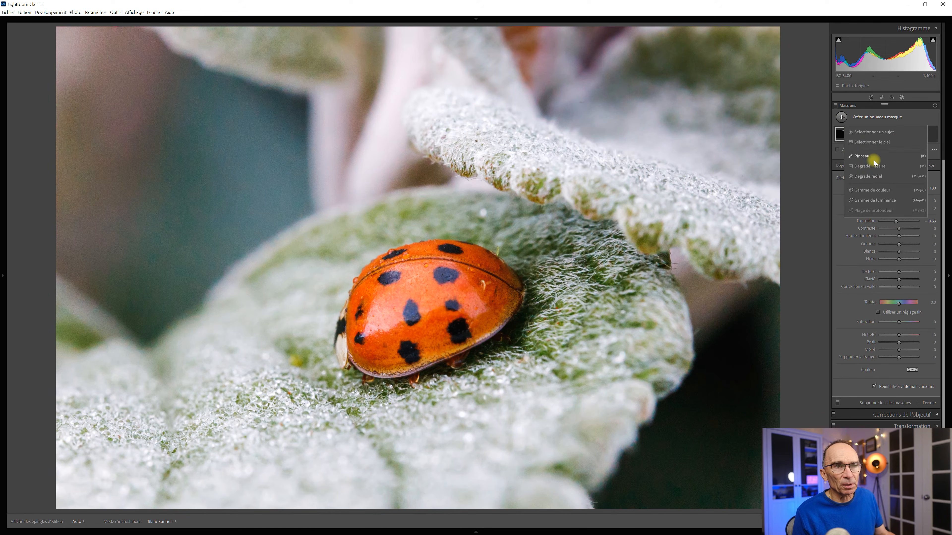
pyautogui.click(878, 170)
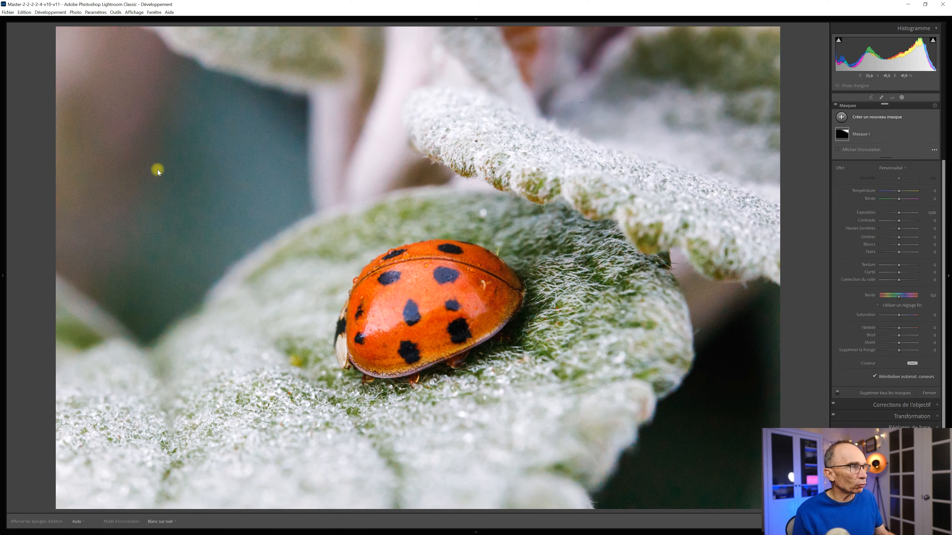
pyautogui.moveTo(162, 177); pyautogui.dragTo(291, 323)
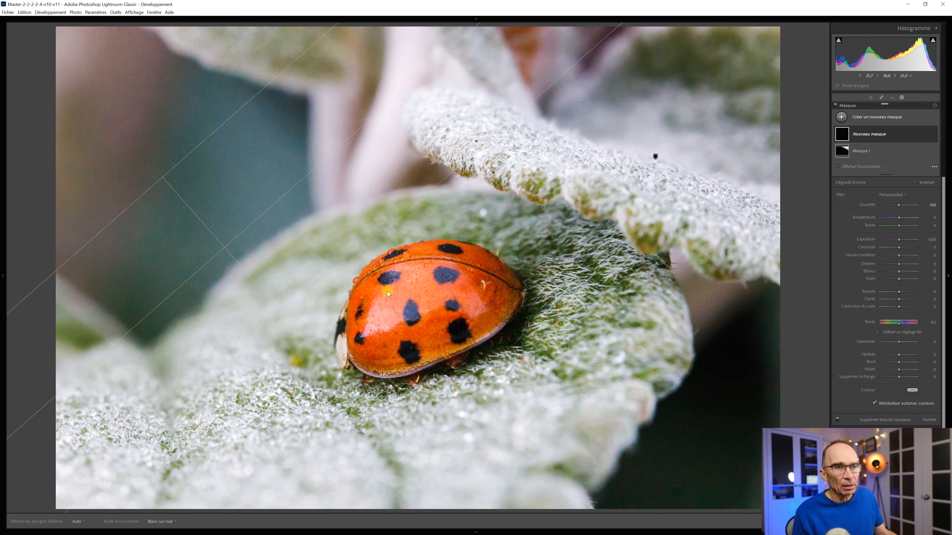
pyautogui.moveTo(899, 241); pyautogui.dragTo(897, 242)
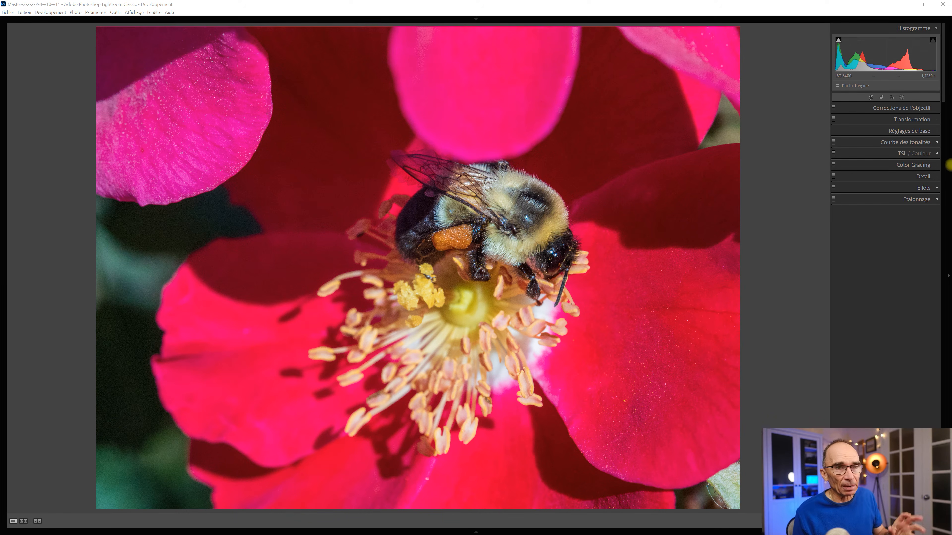
# Darken the background of the red flower photo by setting green luminance to -57 and magenta luminance to -30.
pyautogui.click(937, 154)
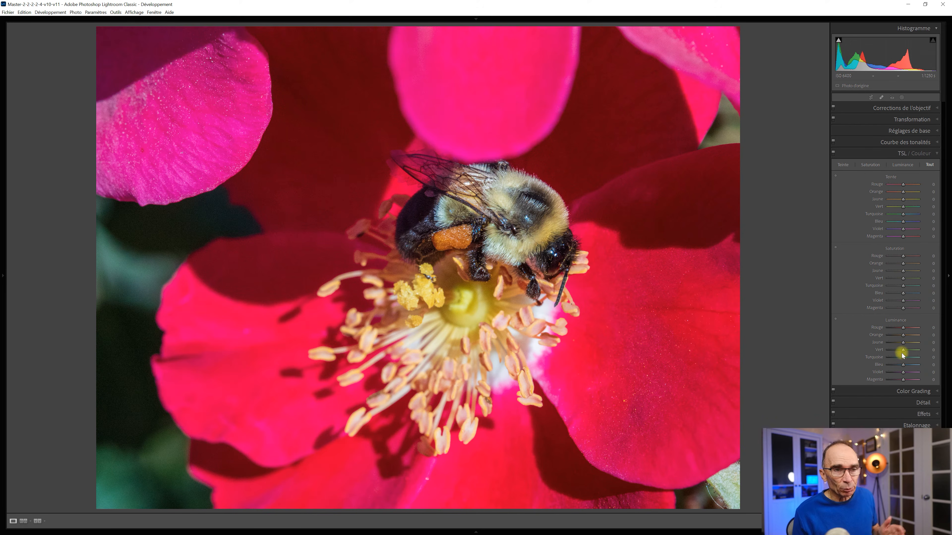
pyautogui.moveTo(903, 350); pyautogui.dragTo(896, 351)
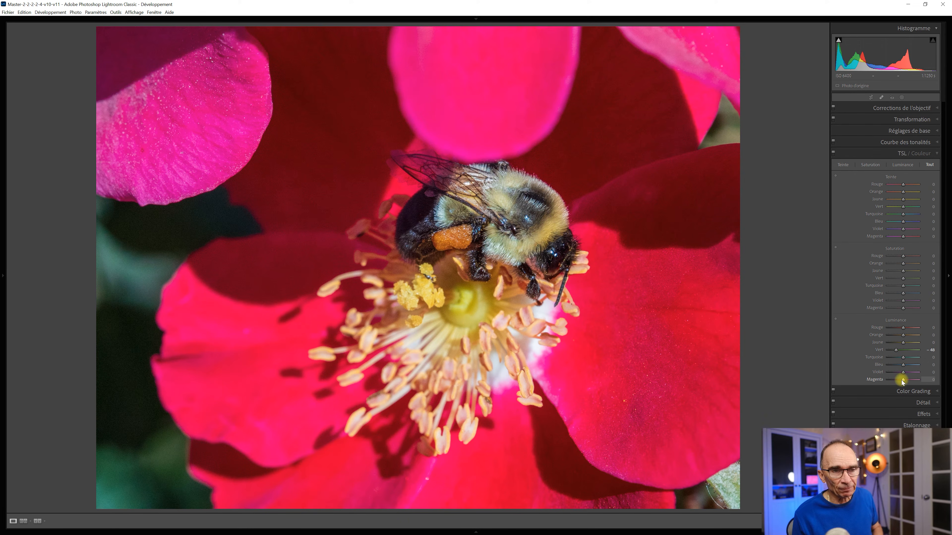
pyautogui.moveTo(900, 381); pyautogui.dragTo(897, 381)
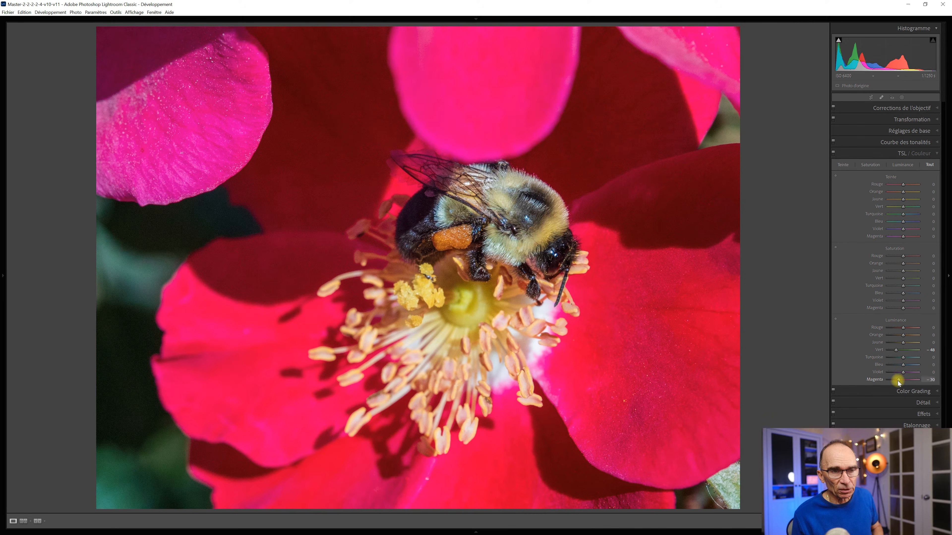
pyautogui.moveTo(895, 349); pyautogui.dragTo(894, 350)
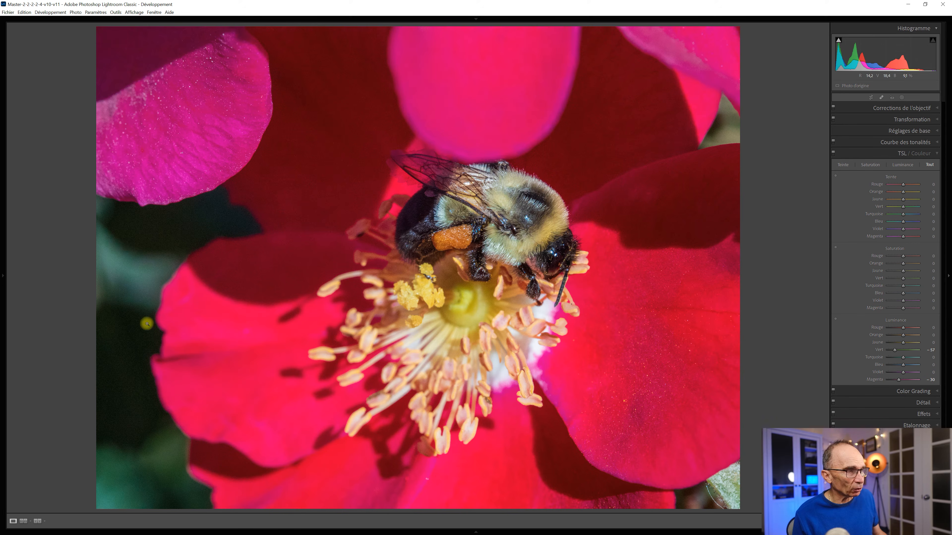
# Add a new linear gradient mask across the red flower photo from its dark left edge toward the bumblebee.
pyautogui.click(902, 97)
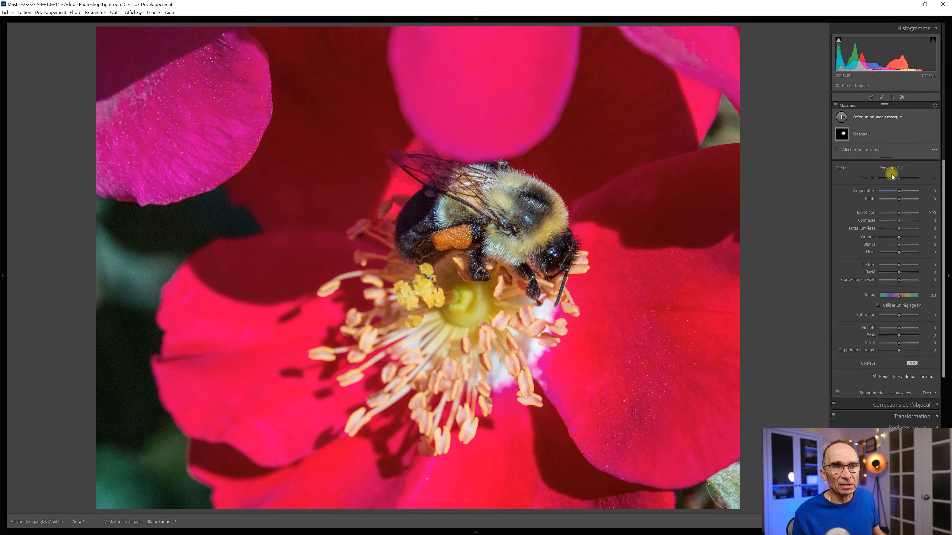
pyautogui.click(845, 119)
pyautogui.click(866, 164)
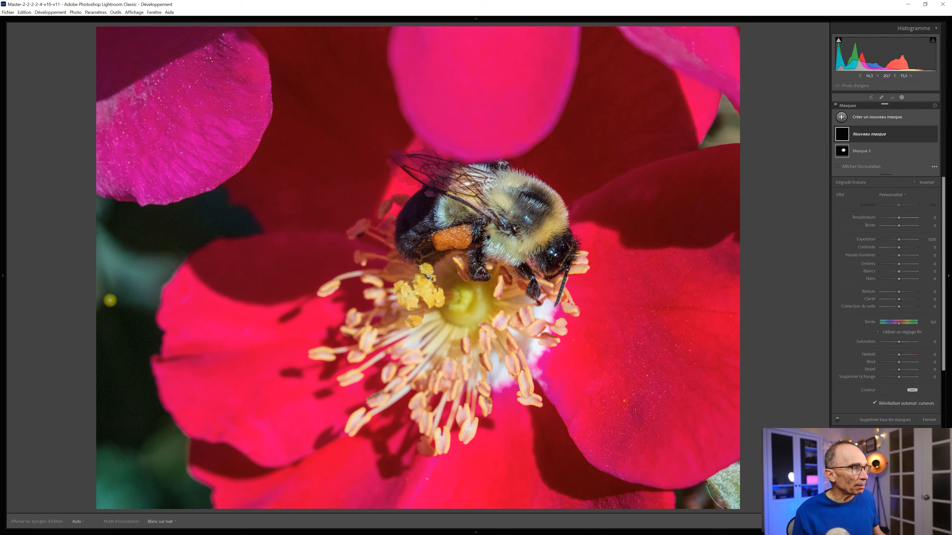
pyautogui.moveTo(111, 309); pyautogui.dragTo(315, 314)
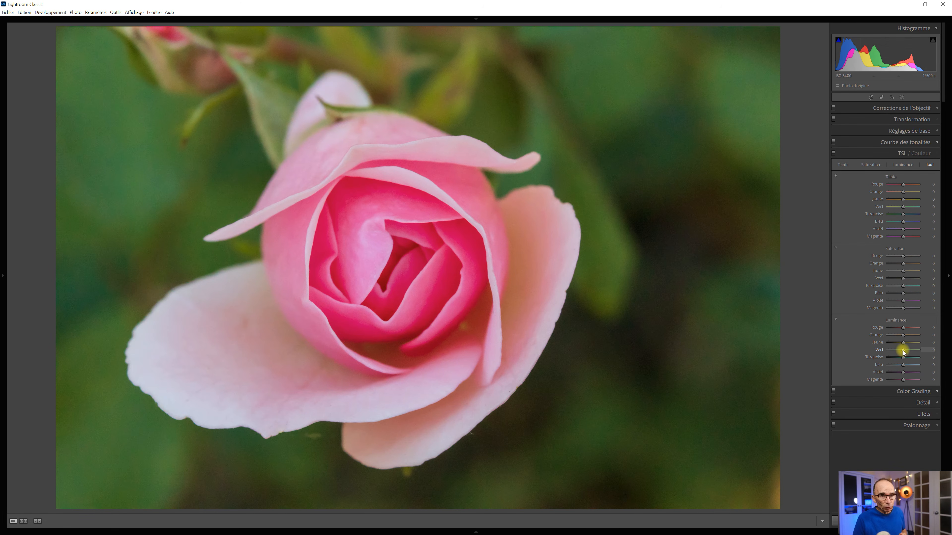
# Set the rose photo's green luminance to -52 and yellow to -23, and crop a thin strip off its right edge.
pyautogui.moveTo(900, 350); pyautogui.dragTo(894, 350)
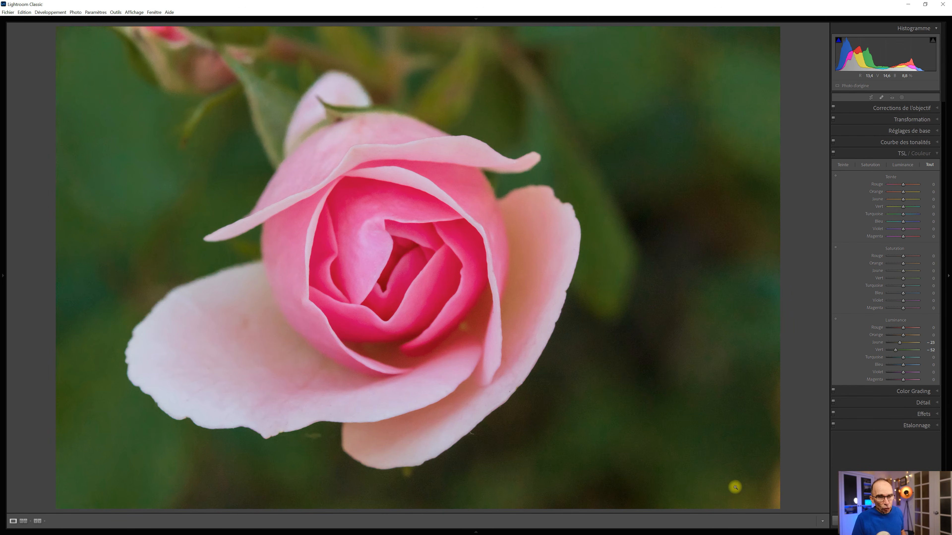
pyautogui.click(871, 97)
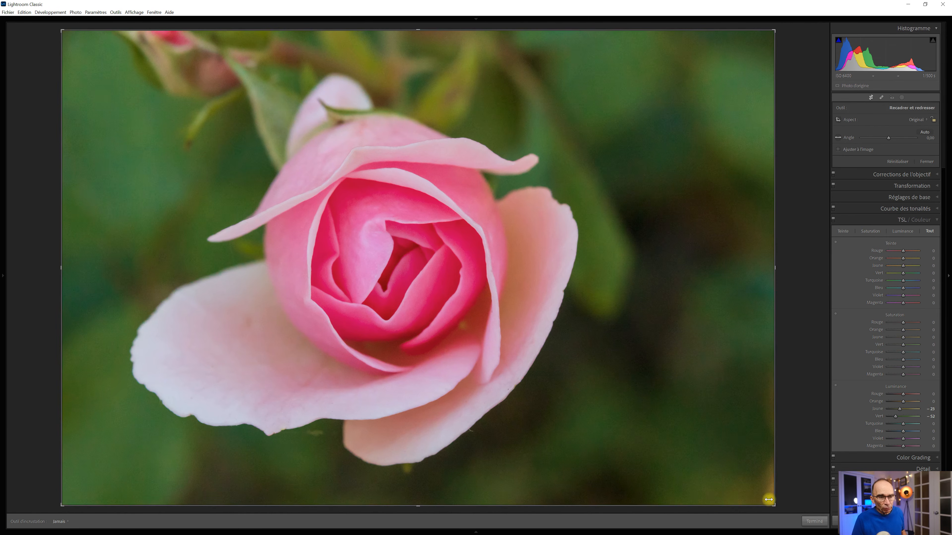
pyautogui.moveTo(771, 268); pyautogui.dragTo(766, 269)
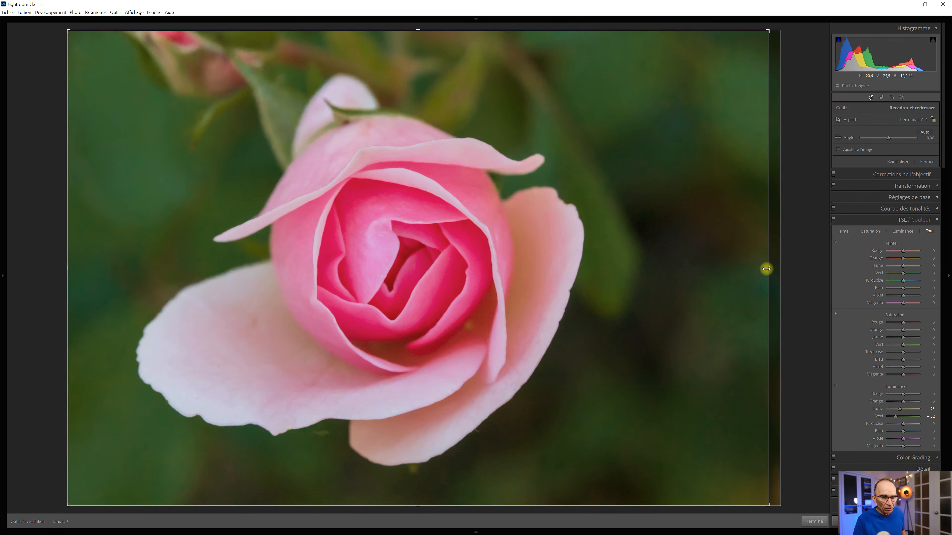
pyautogui.press('Return')
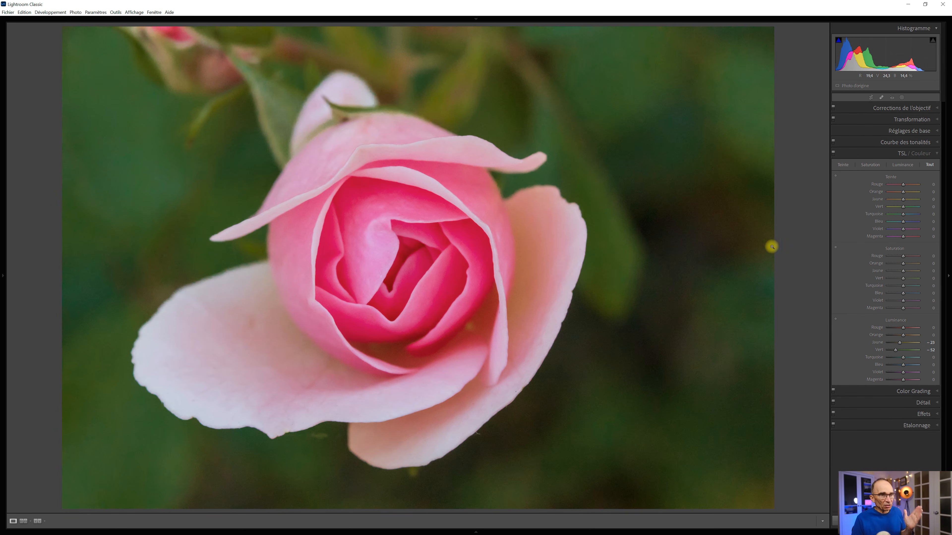
# Add a linear gradient mask running from the rose photo's lower-left corner toward the flower.
pyautogui.click(902, 98)
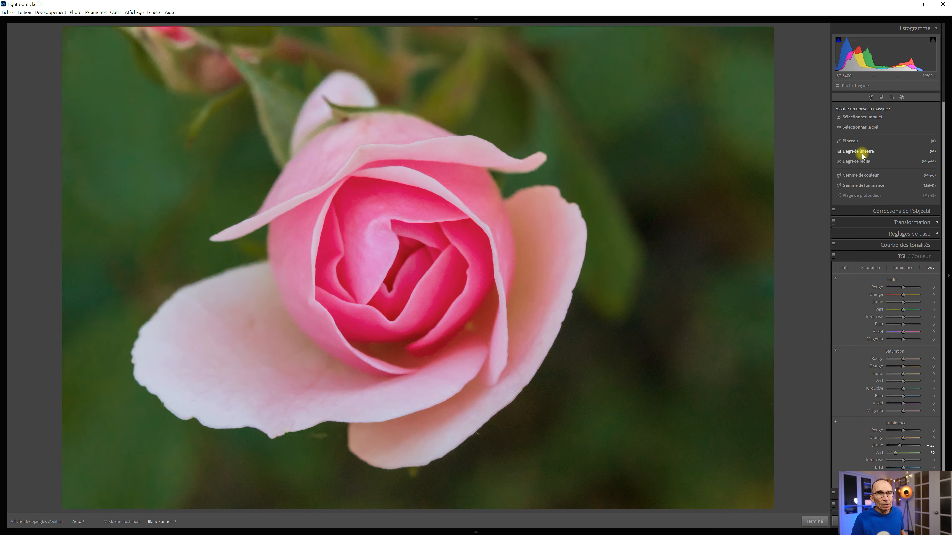
pyautogui.click(858, 152)
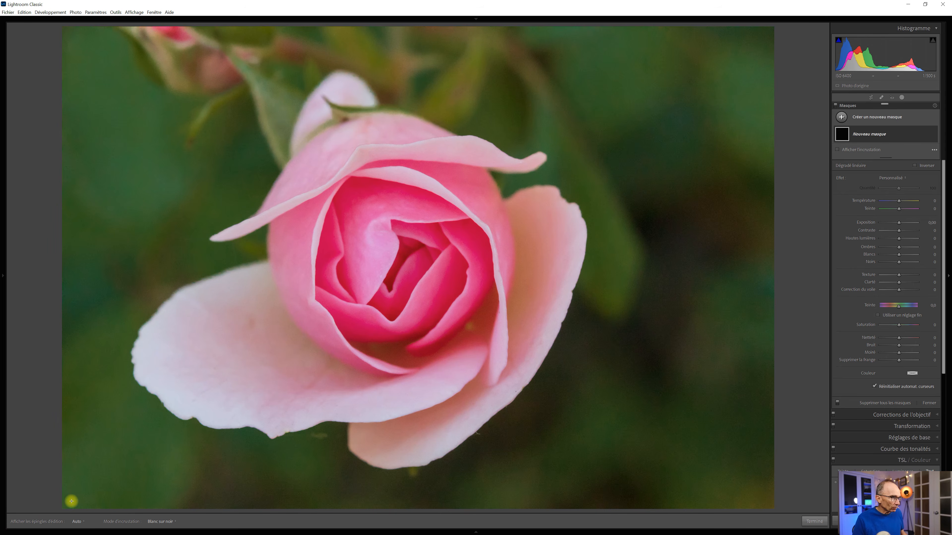
pyautogui.moveTo(66, 505); pyautogui.dragTo(89, 492)
pyautogui.moveTo(165, 410); pyautogui.dragTo(176, 373)
pyautogui.moveTo(221, 335); pyautogui.dragTo(224, 335)
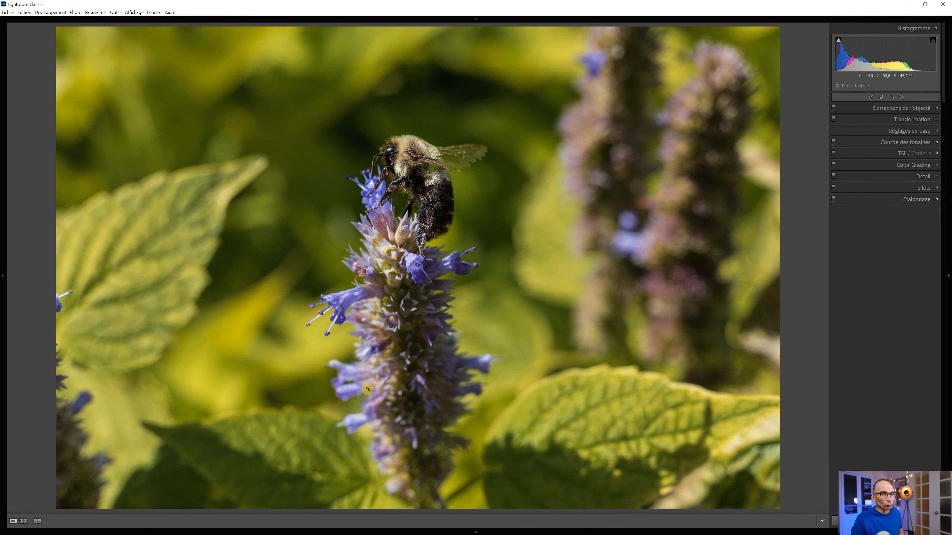
# Crop the bee-on-lavender-flower photo to a 1 x 1 square, shifting the frame left to exclude the distracting flower spikes.
pyautogui.click(871, 98)
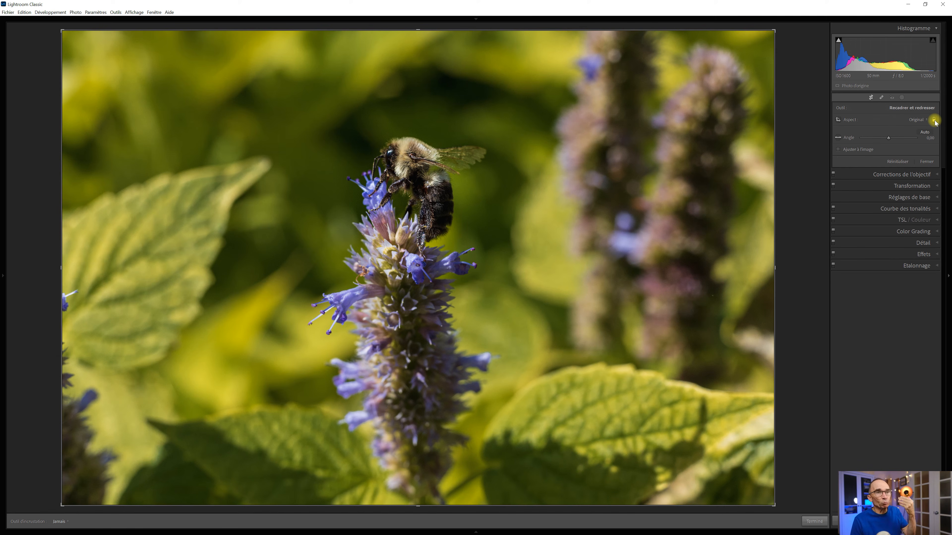
pyautogui.click(923, 121)
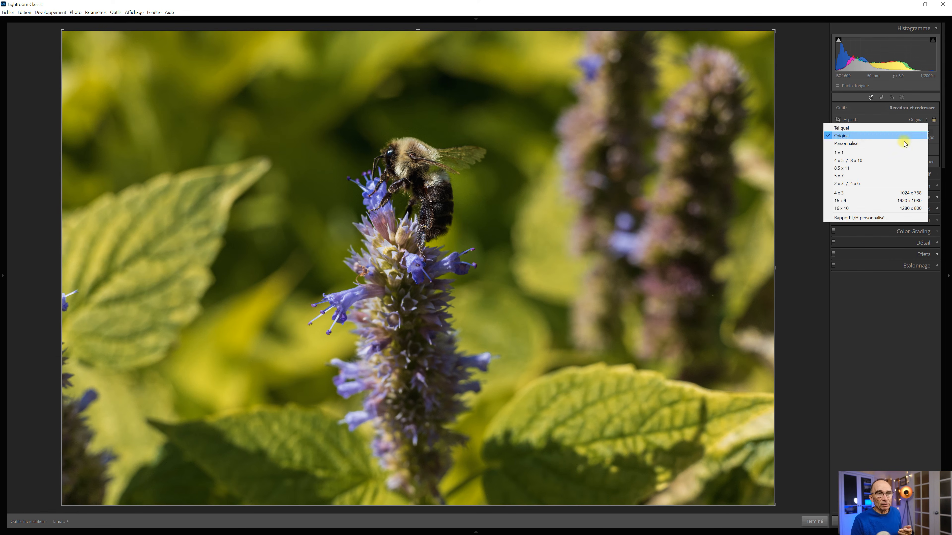
pyautogui.click(903, 151)
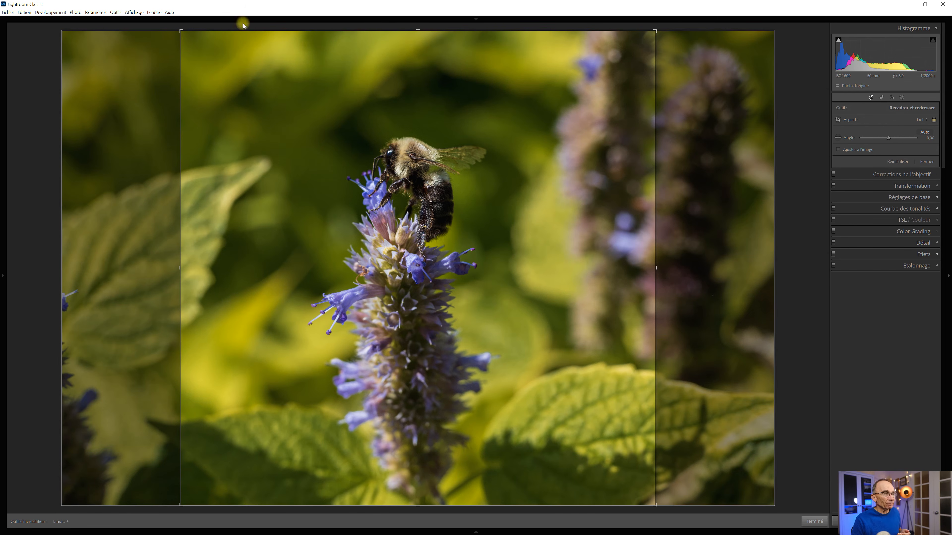
pyautogui.moveTo(510, 162); pyautogui.dragTo(589, 175)
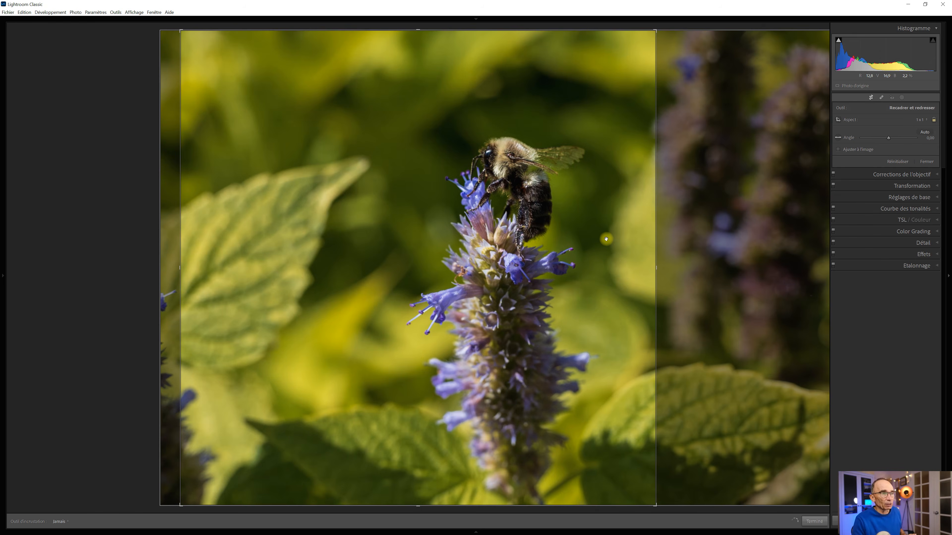
pyautogui.press('Return')
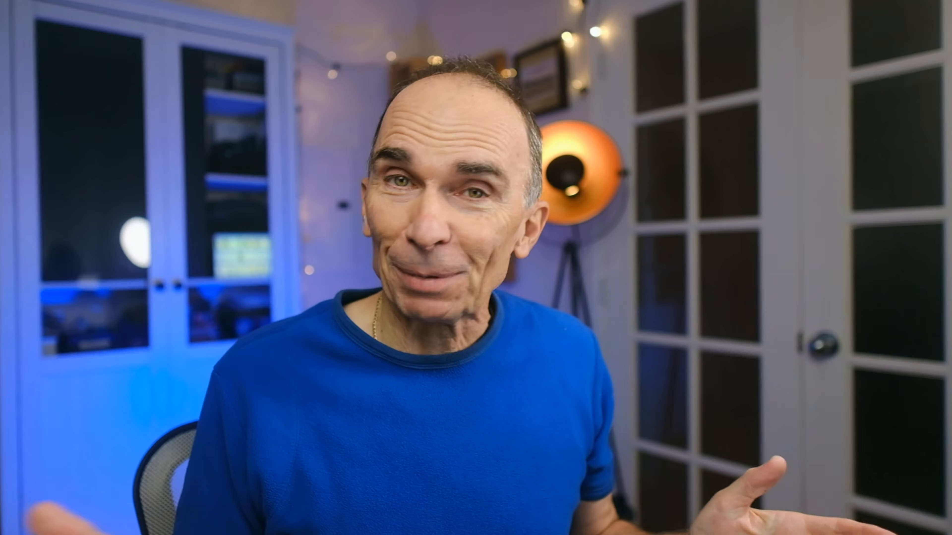